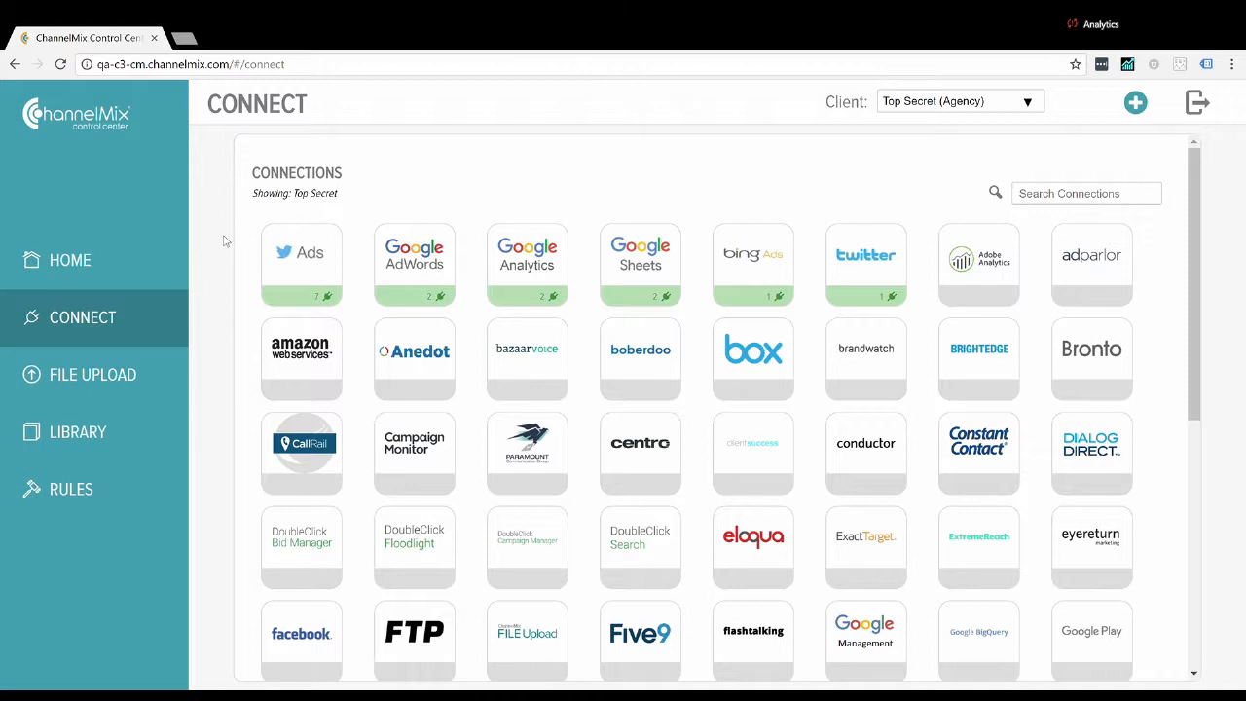
Open the Google Analytics connections from the source list and view the edit details of the connection dated 2017-09-10.
{"action": "mouse_move", "coordinate": [295, 305]}
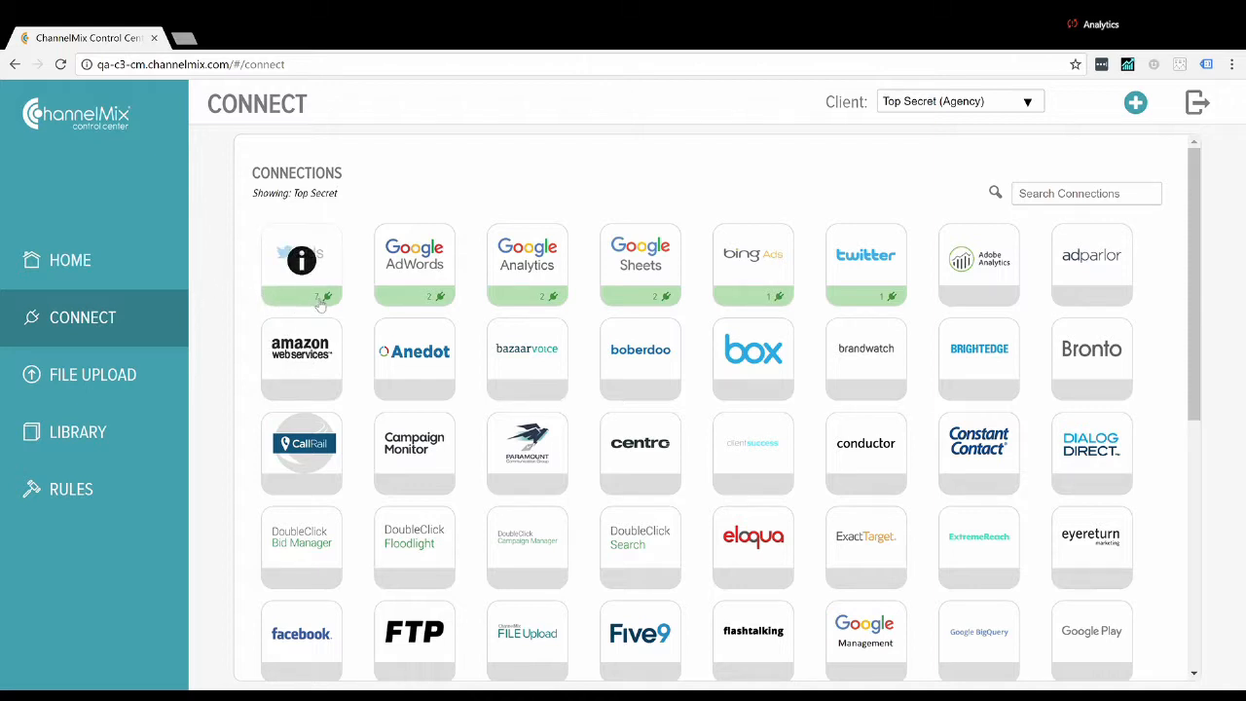
{"action": "mouse_move", "coordinate": [434, 307]}
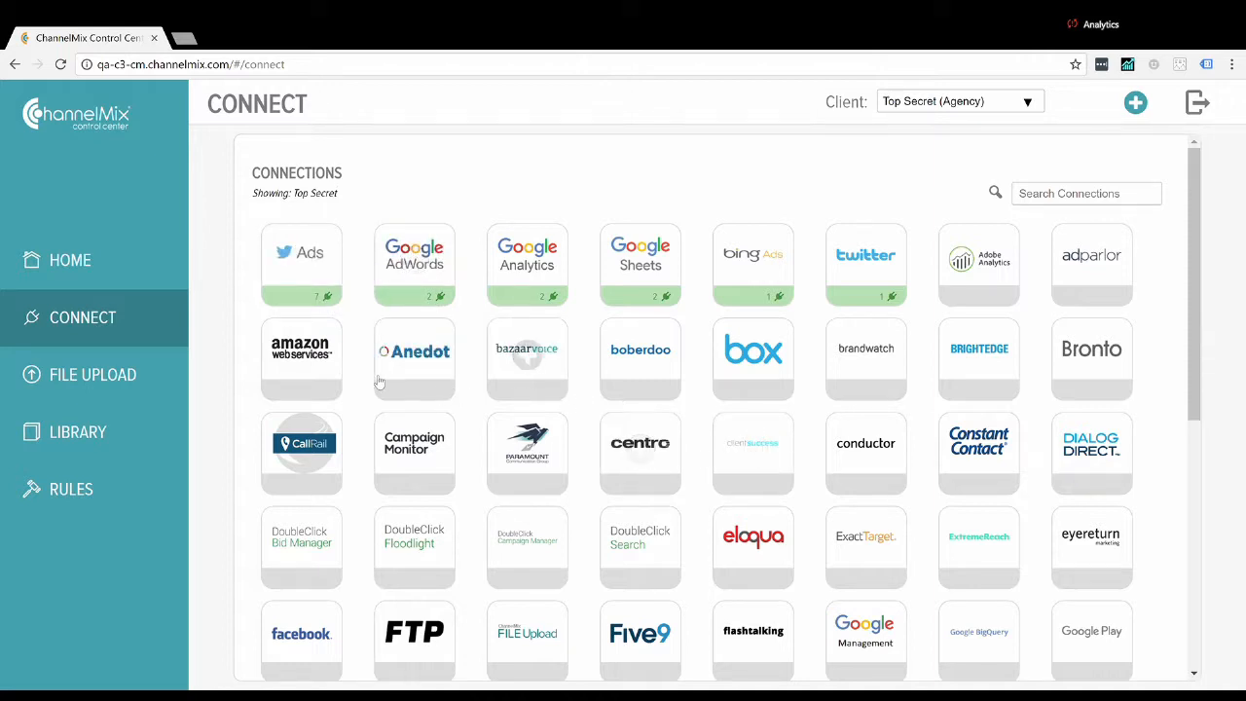
{"action": "scroll", "coordinate": [545, 463], "scroll_direction": "down", "scroll_amount": 3}
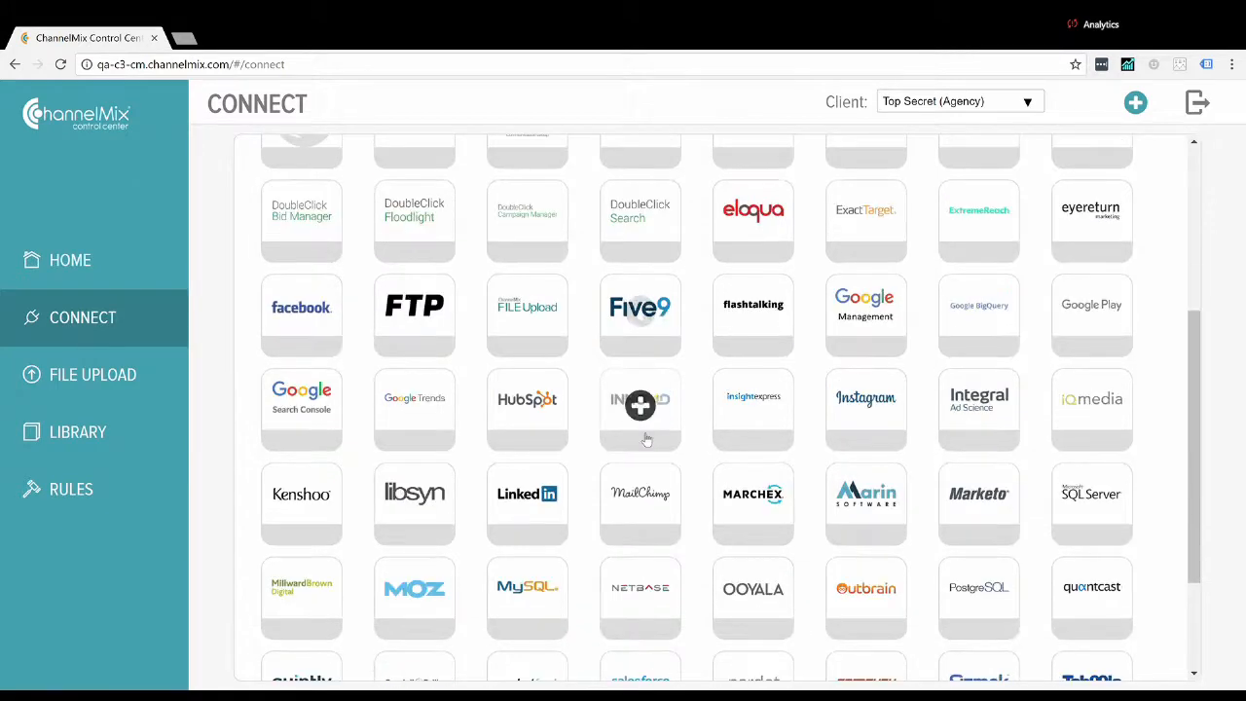
{"action": "scroll", "coordinate": [645, 462], "scroll_direction": "up", "scroll_amount": 3}
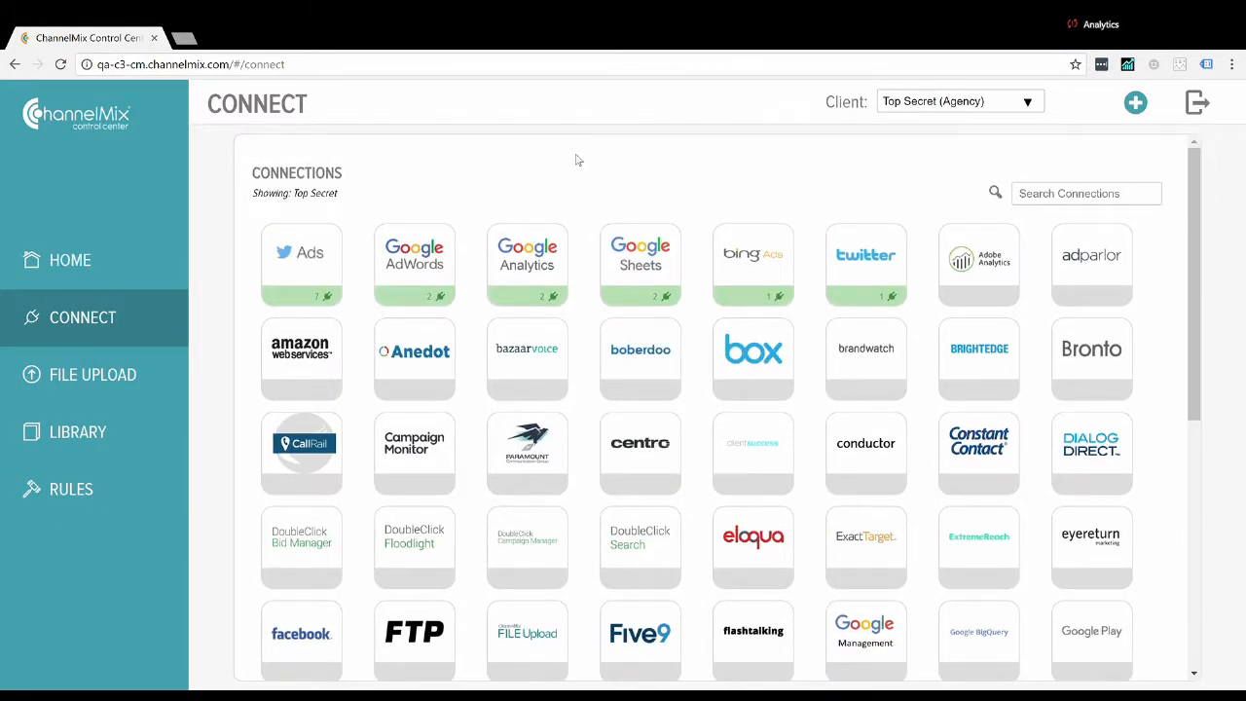
{"action": "mouse_move", "coordinate": [523, 246]}
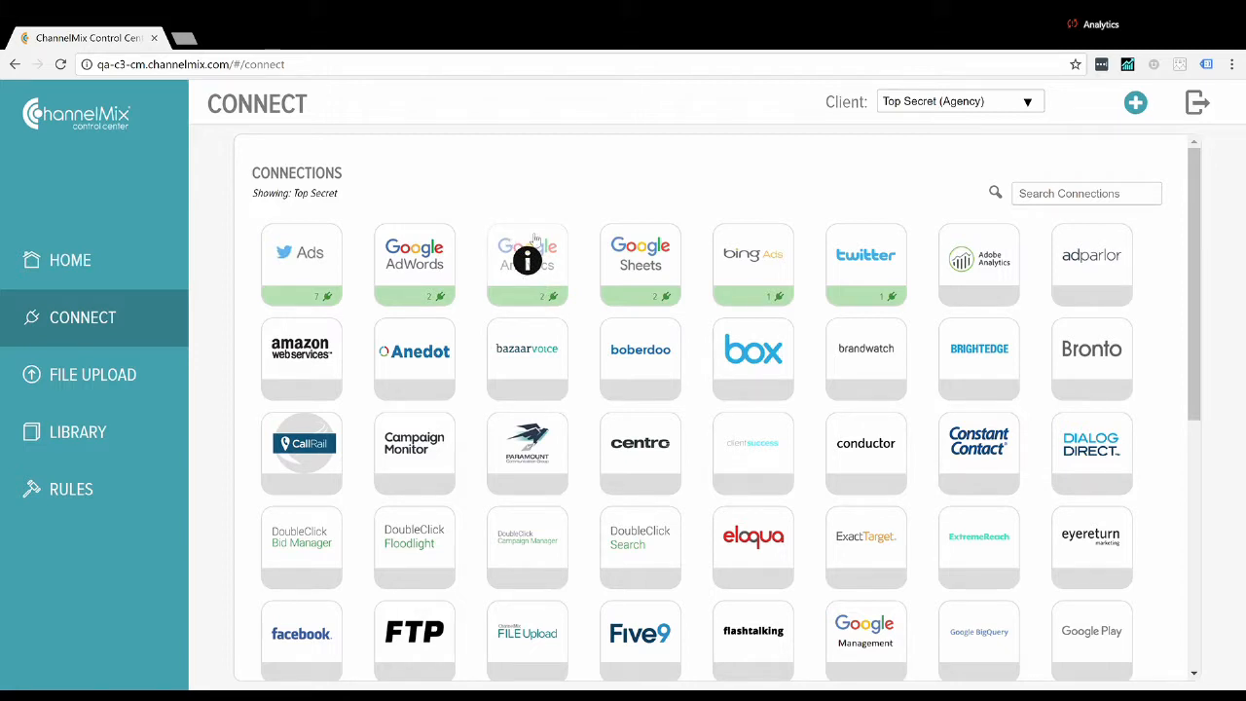
{"action": "left_click", "coordinate": [533, 238]}
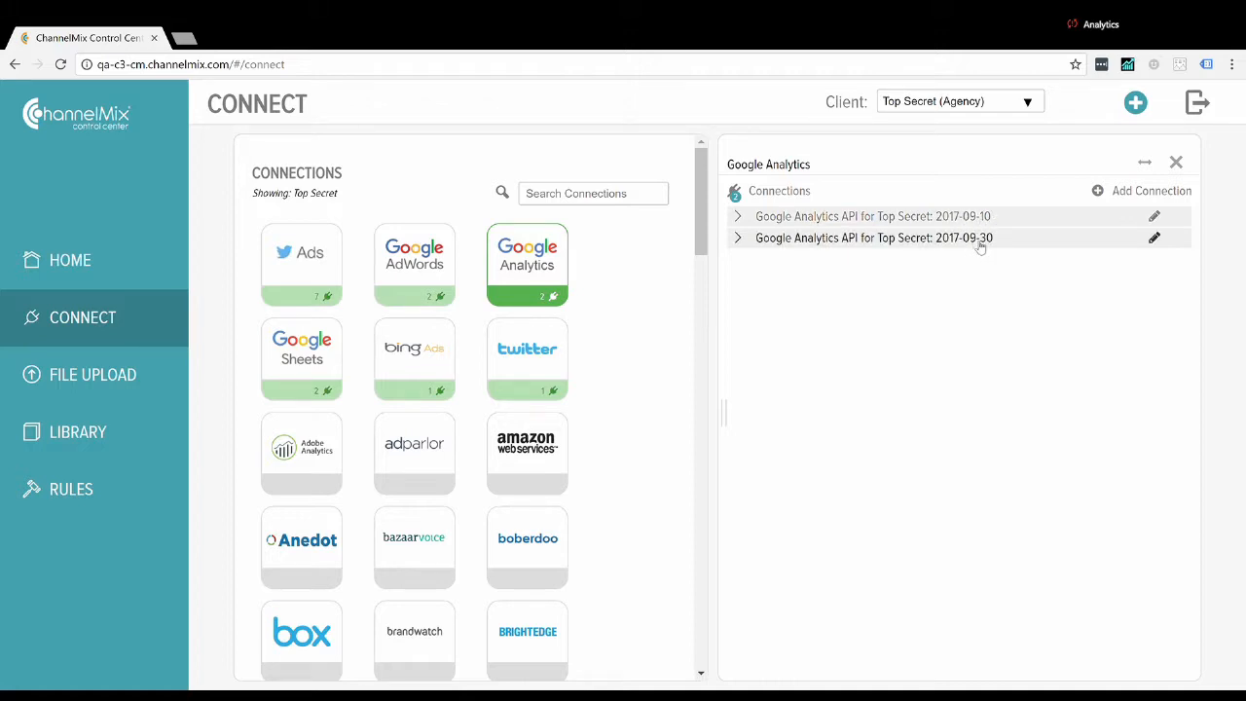
{"action": "left_click", "coordinate": [1155, 217]}
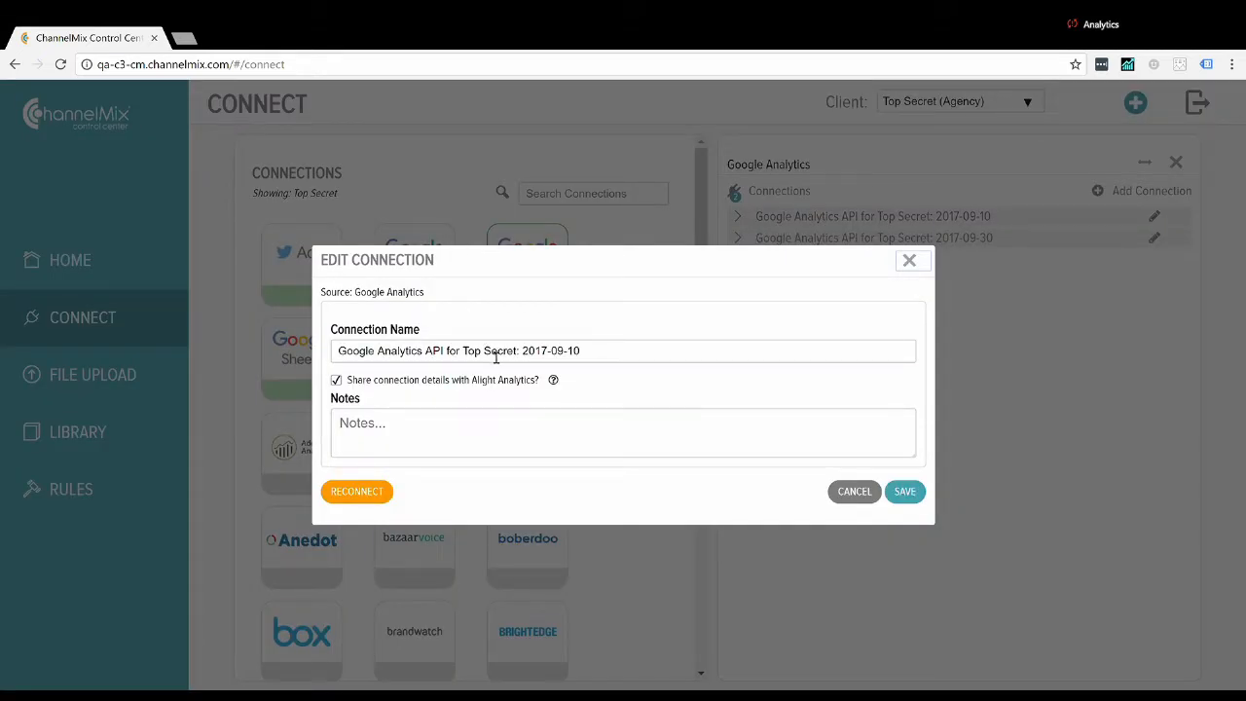
{"action": "left_click", "coordinate": [908, 260]}
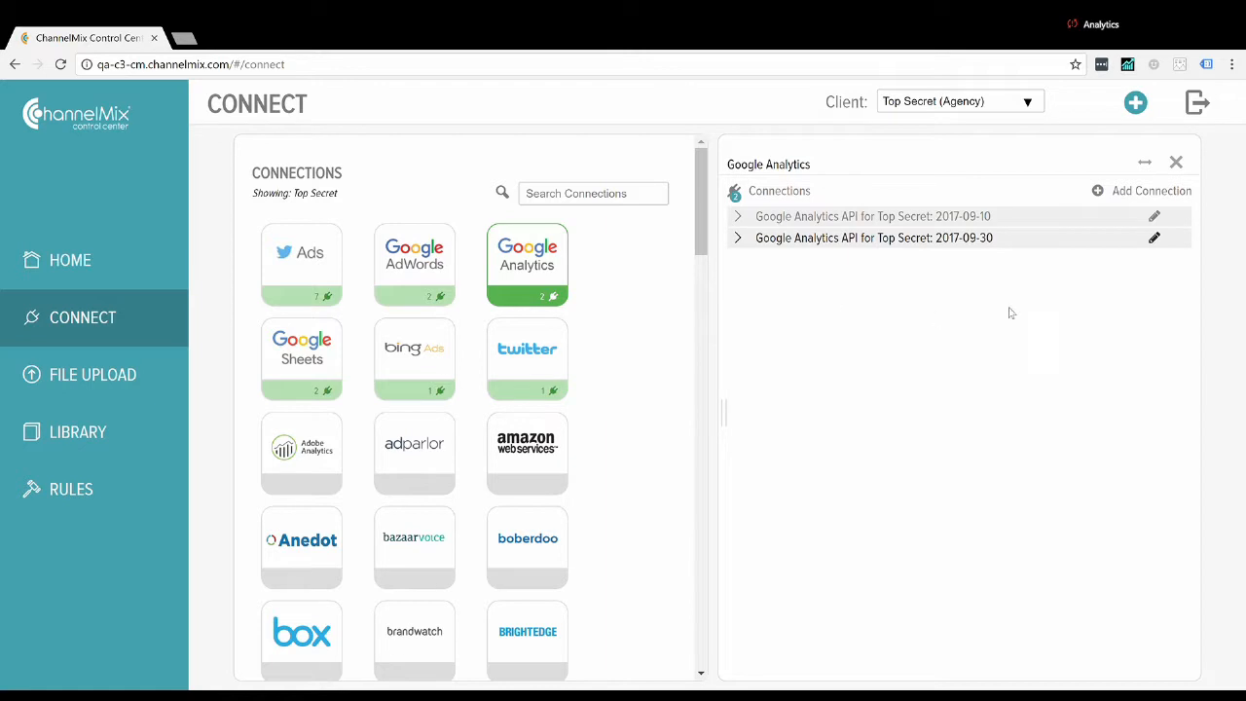
Change the name of the Google Analytics connection dated 2017-09-30 to the owner's first name in possessive form followed by "GA Login".
{"action": "left_click", "coordinate": [1154, 239]}
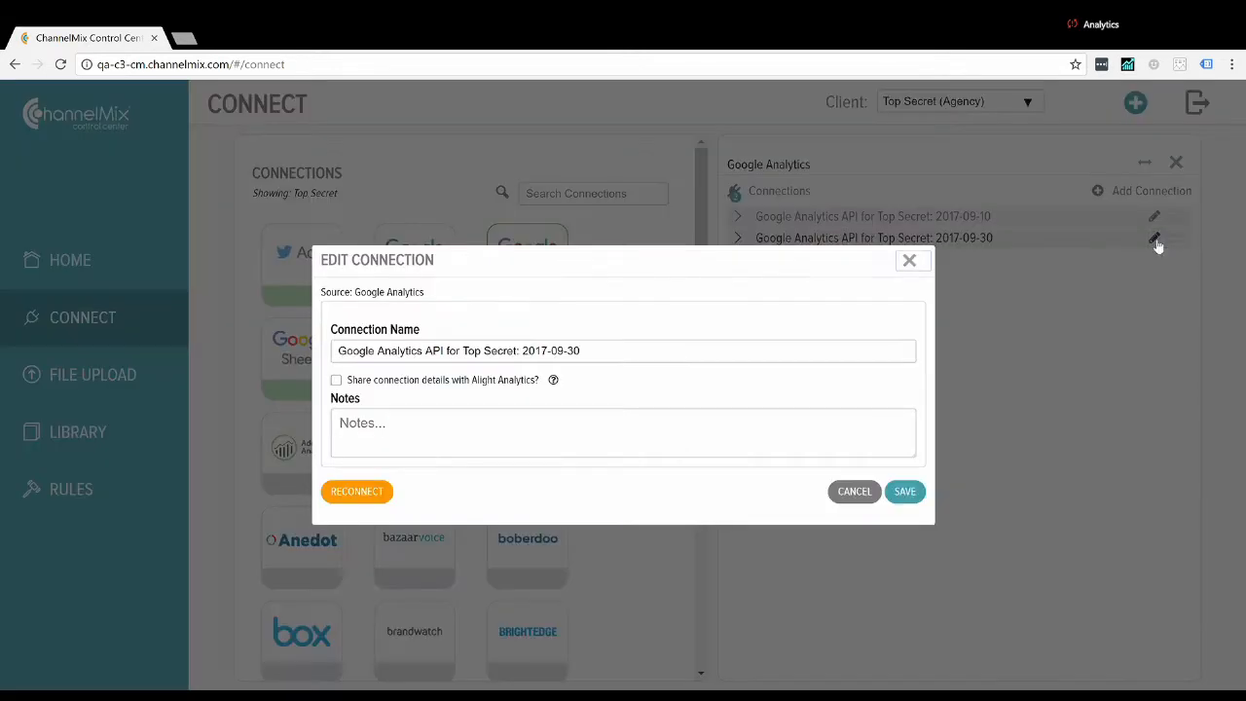
{"action": "left_click", "coordinate": [621, 351]}
{"action": "key", "text": "ctrl+a"}
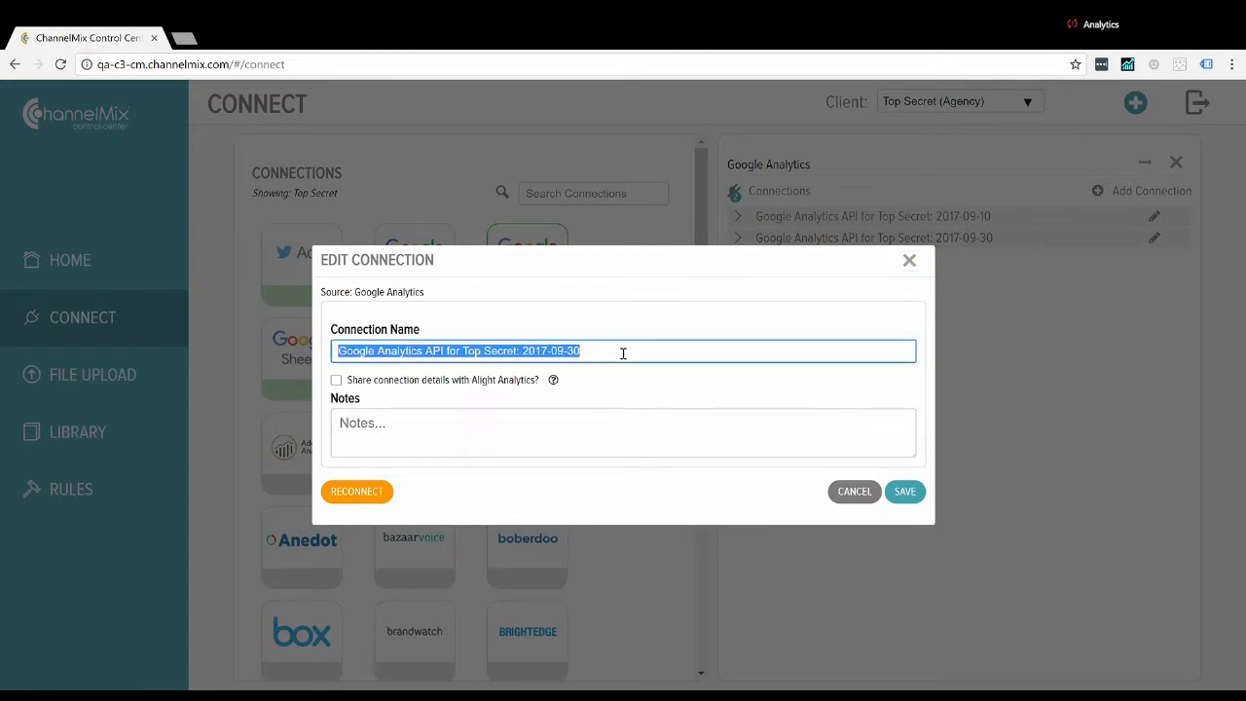
{"action": "type", "text": "J"}
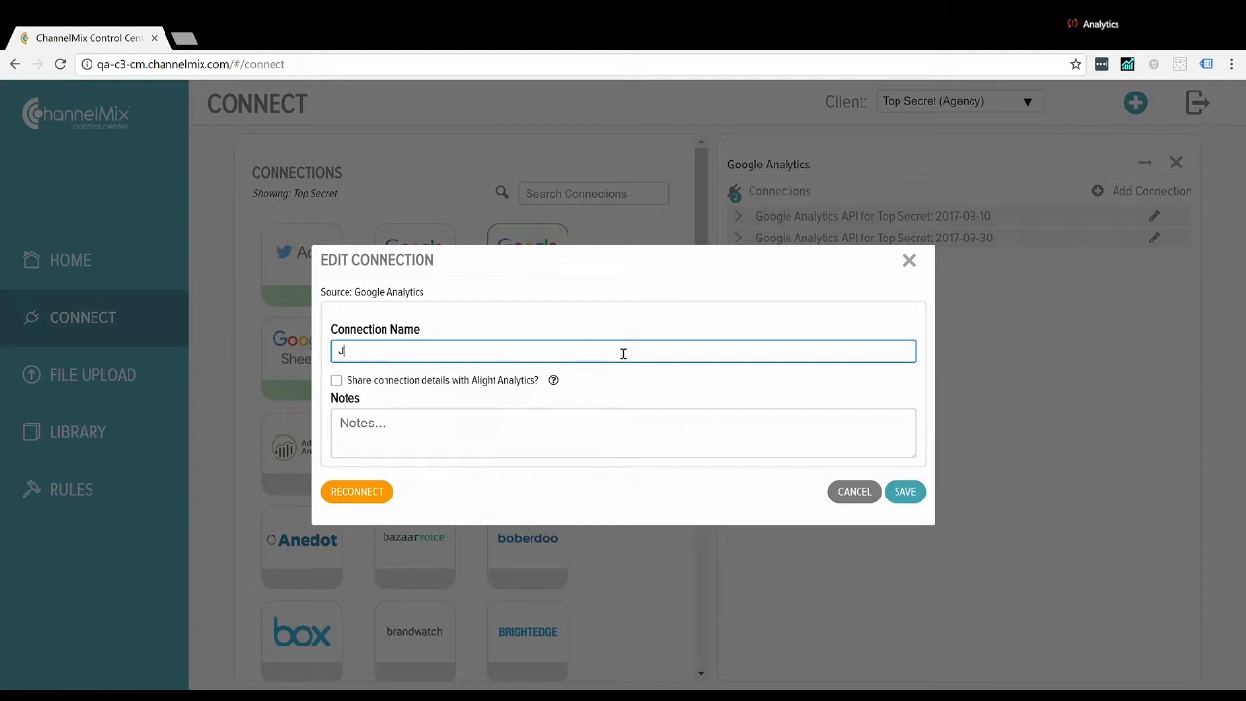
{"action": "type", "text": "ames' L"}
{"action": "key", "text": "BackSpace"}
{"action": "type", "text": "Ga Login"}
Add the note "Authorized on 9/10" to the connection and save the connection edits.
{"action": "left_click", "coordinate": [524, 435]}
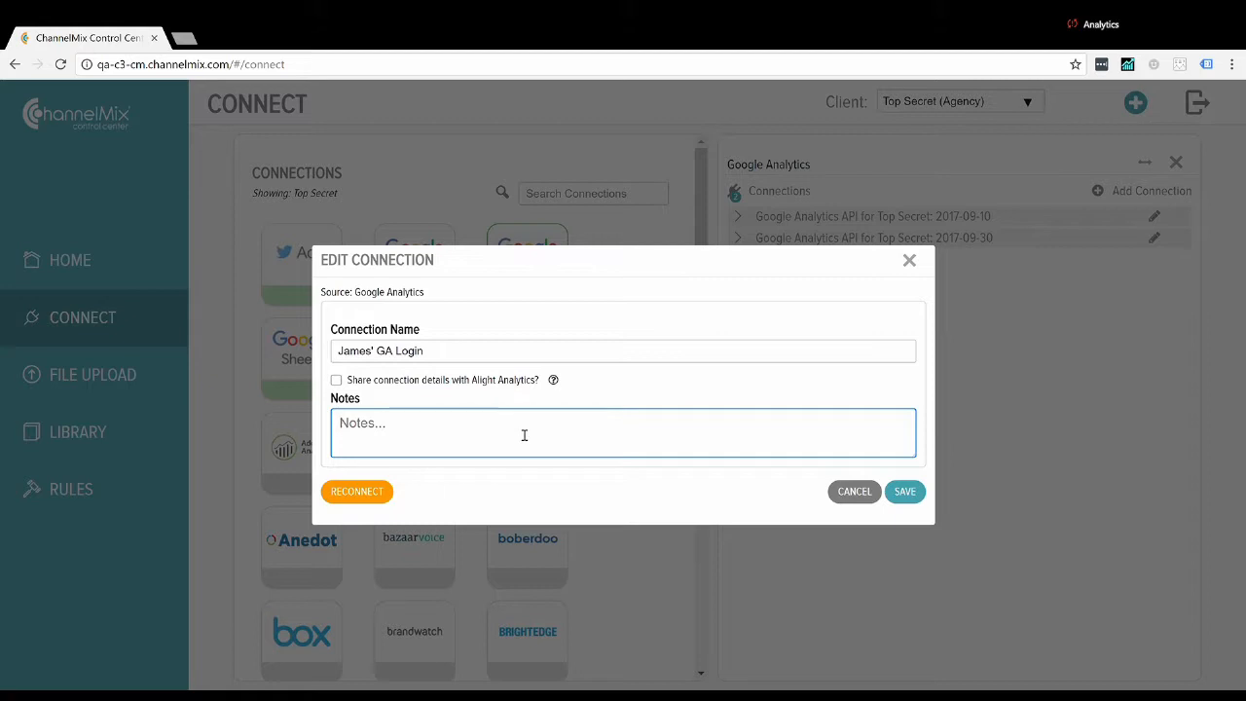
{"action": "type", "text": "Authorized oin"}
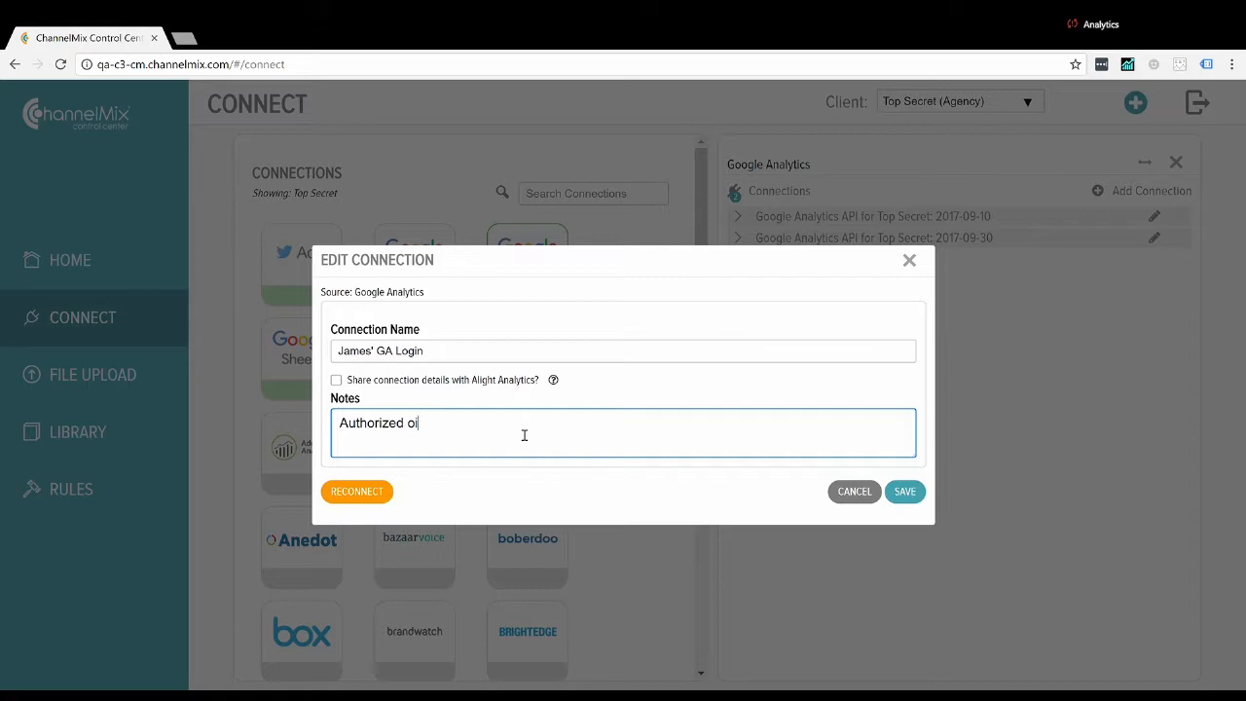
{"action": "key", "text": "BackSpace"}
{"action": "type", "text": "n 9/10"}
{"action": "left_click", "coordinate": [905, 491]}
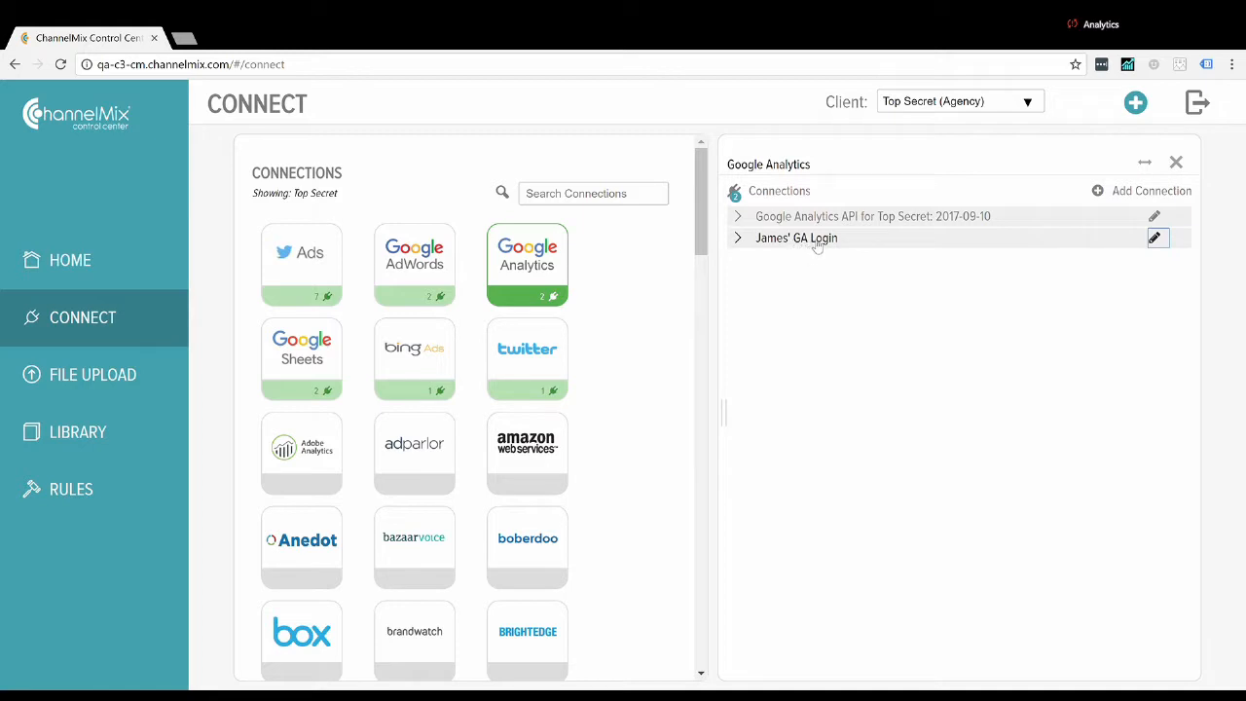
Link the Sierra Brand ChannelMix profile to the renamed "GA Login" connection.
{"action": "left_click", "coordinate": [926, 243]}
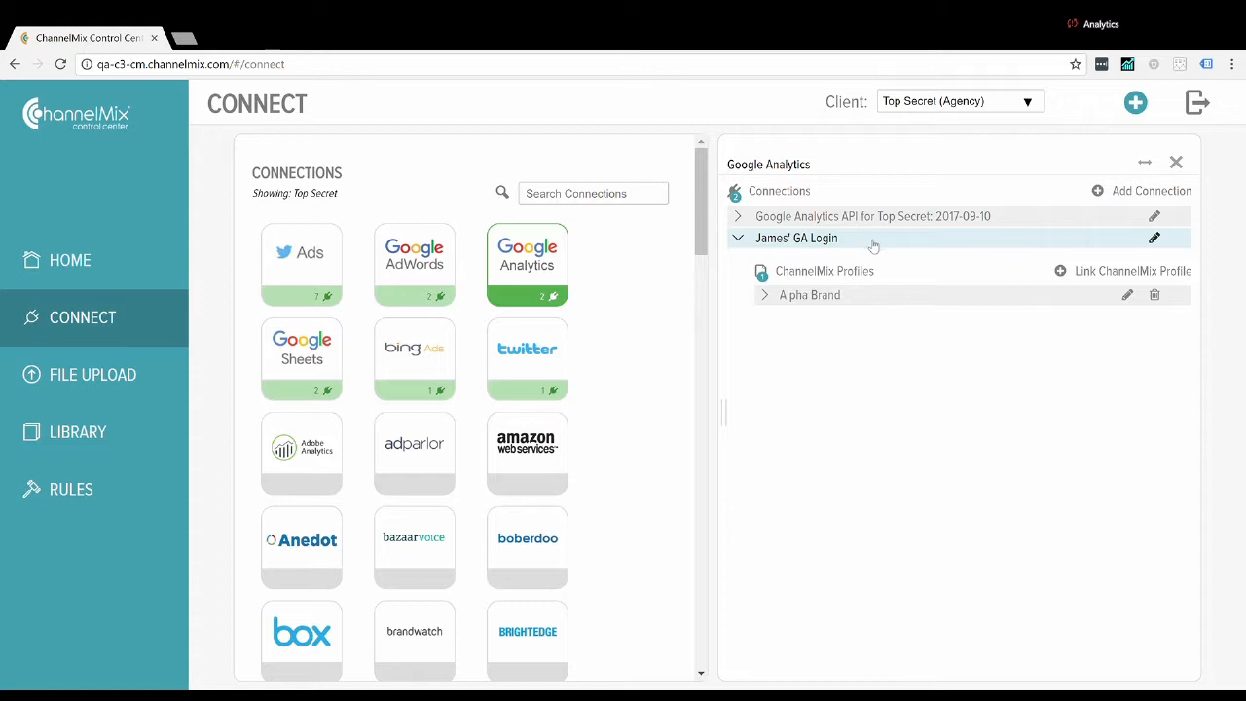
{"action": "left_click", "coordinate": [745, 240]}
{"action": "left_click", "coordinate": [1062, 272]}
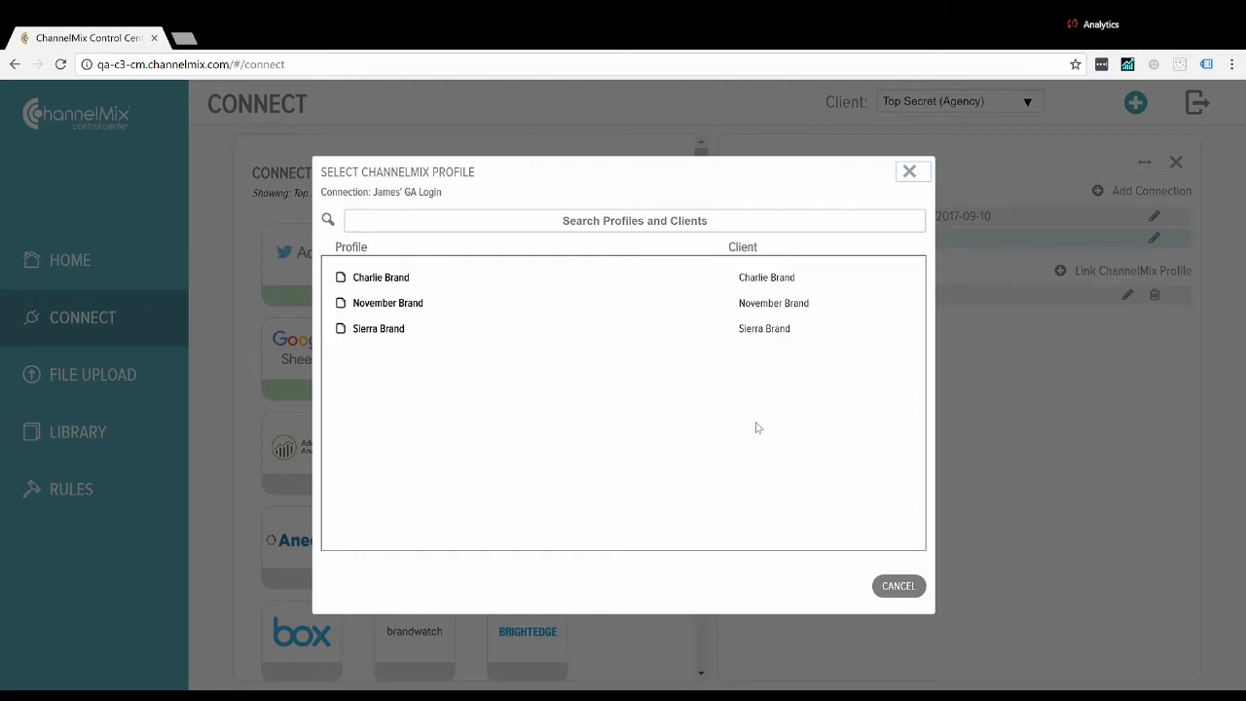
{"action": "left_click", "coordinate": [775, 336]}
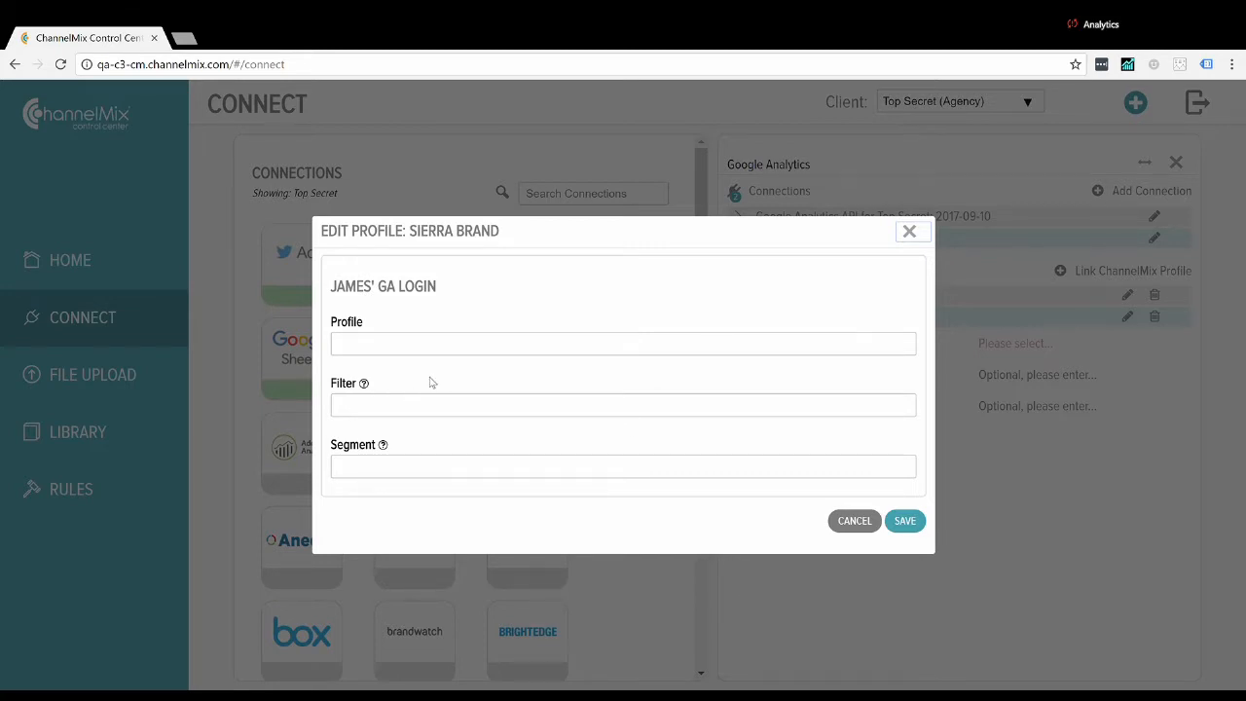
{"action": "mouse_move", "coordinate": [366, 385]}
{"action": "left_click", "coordinate": [451, 346]}
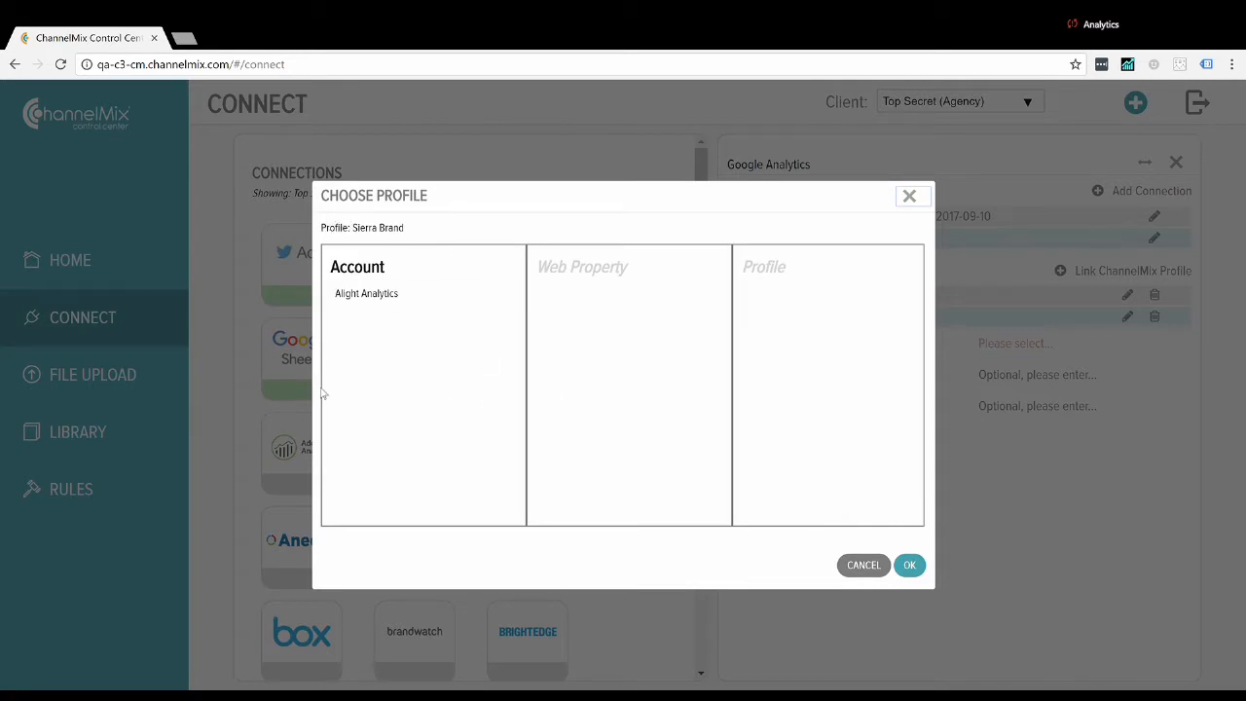
{"action": "left_click", "coordinate": [374, 298]}
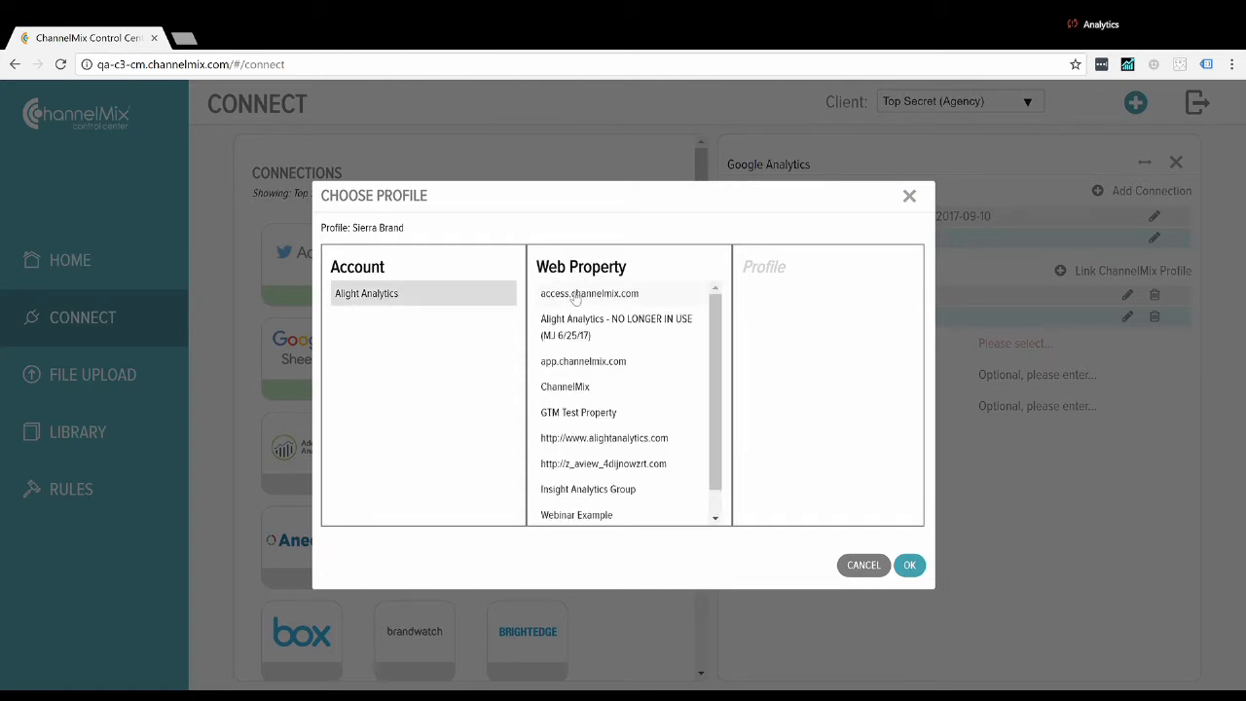
{"action": "left_click", "coordinate": [584, 389]}
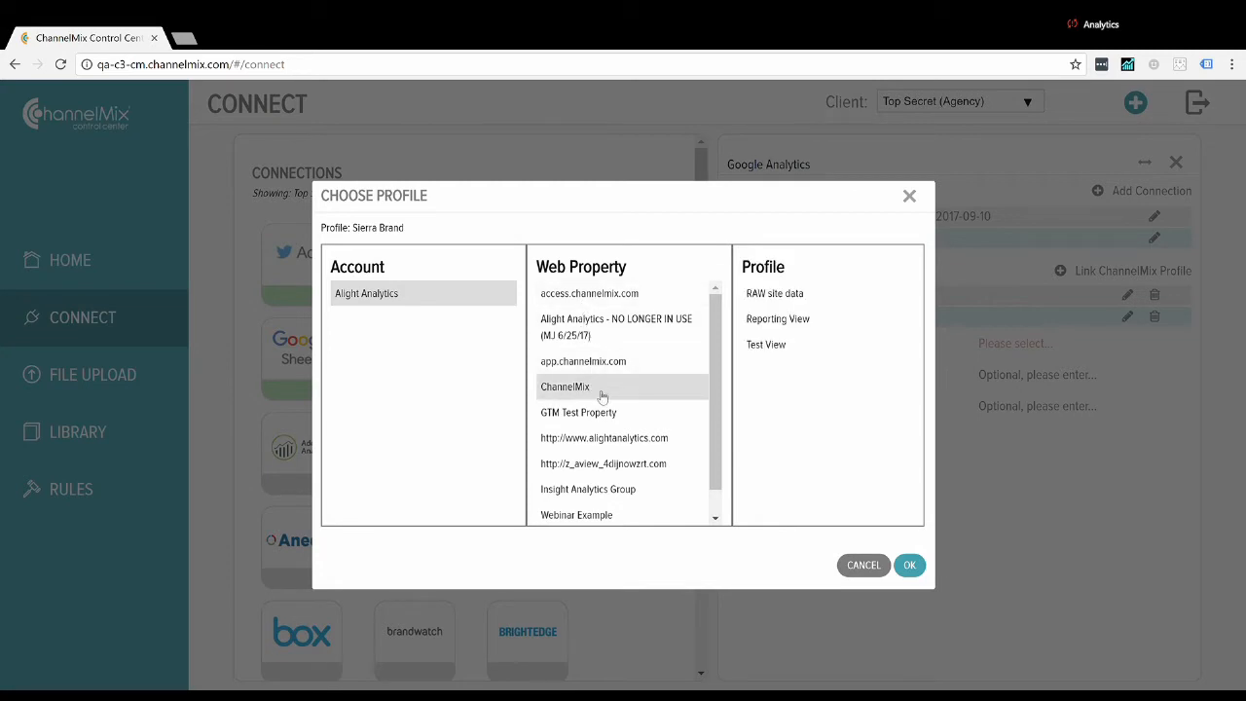
{"action": "left_click", "coordinate": [779, 321]}
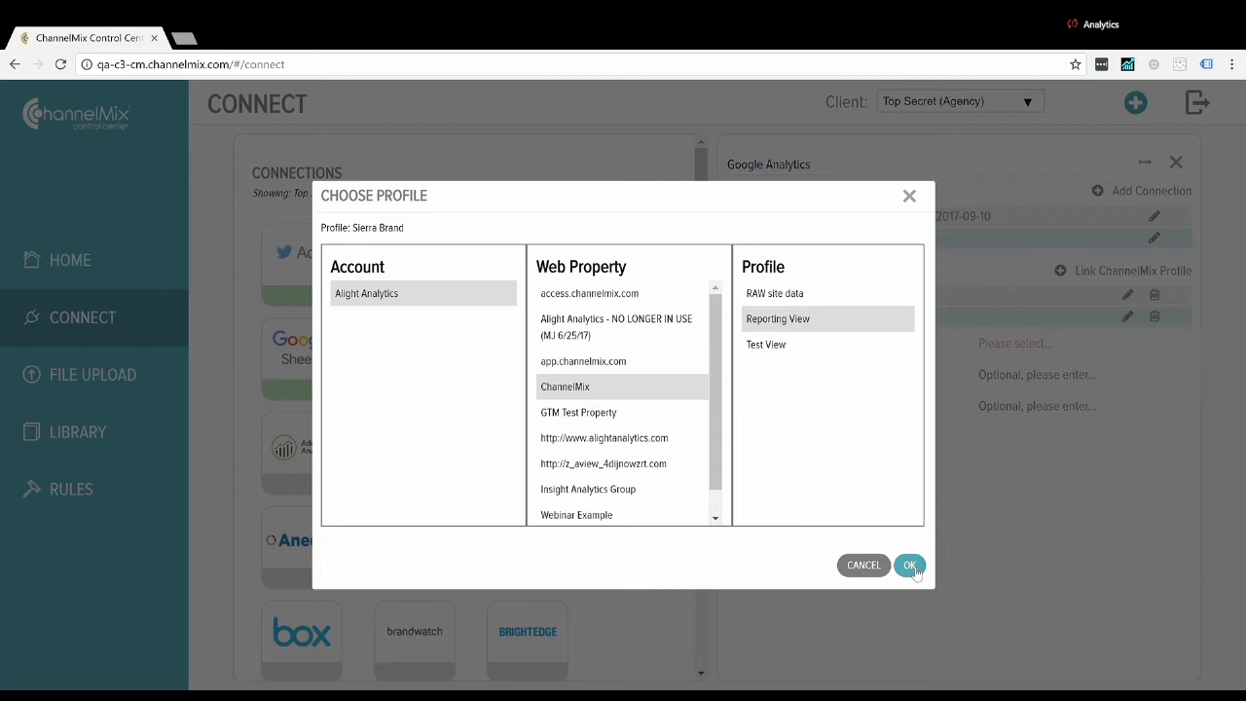
{"action": "left_click", "coordinate": [910, 565]}
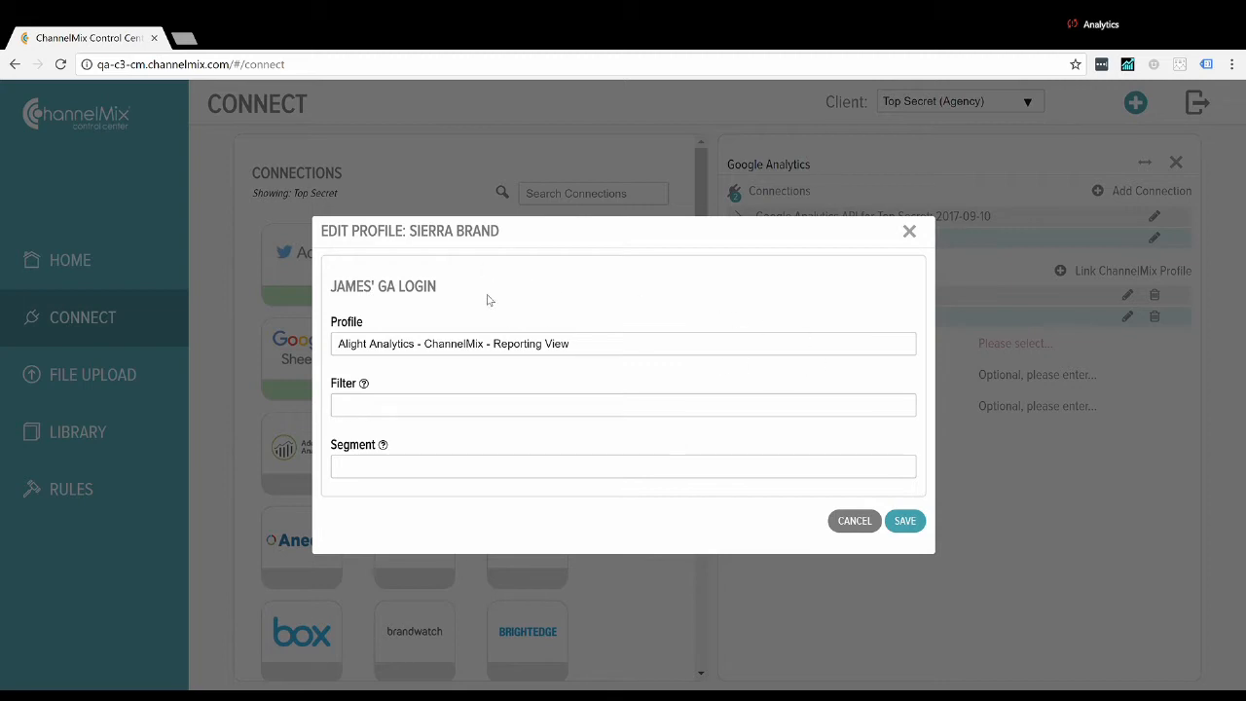
{"action": "left_click", "coordinate": [905, 523]}
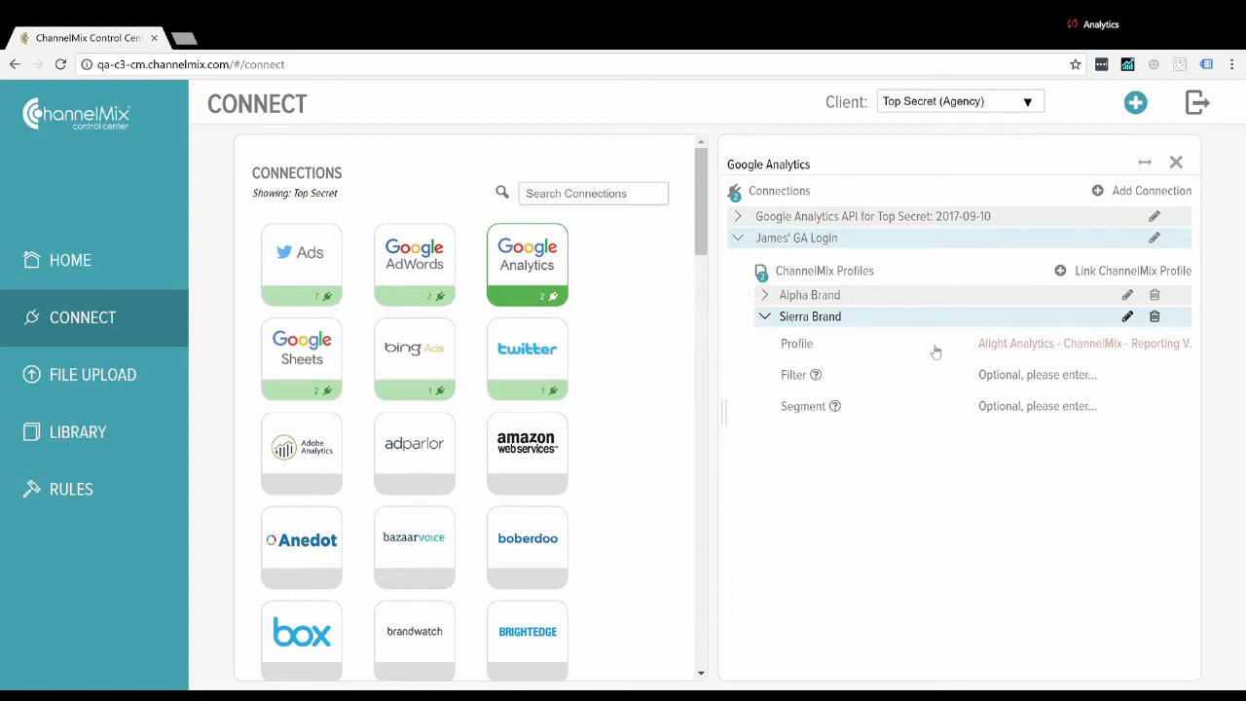
{"action": "left_click", "coordinate": [767, 317]}
{"action": "left_click", "coordinate": [738, 238]}
{"action": "left_click", "coordinate": [739, 217]}
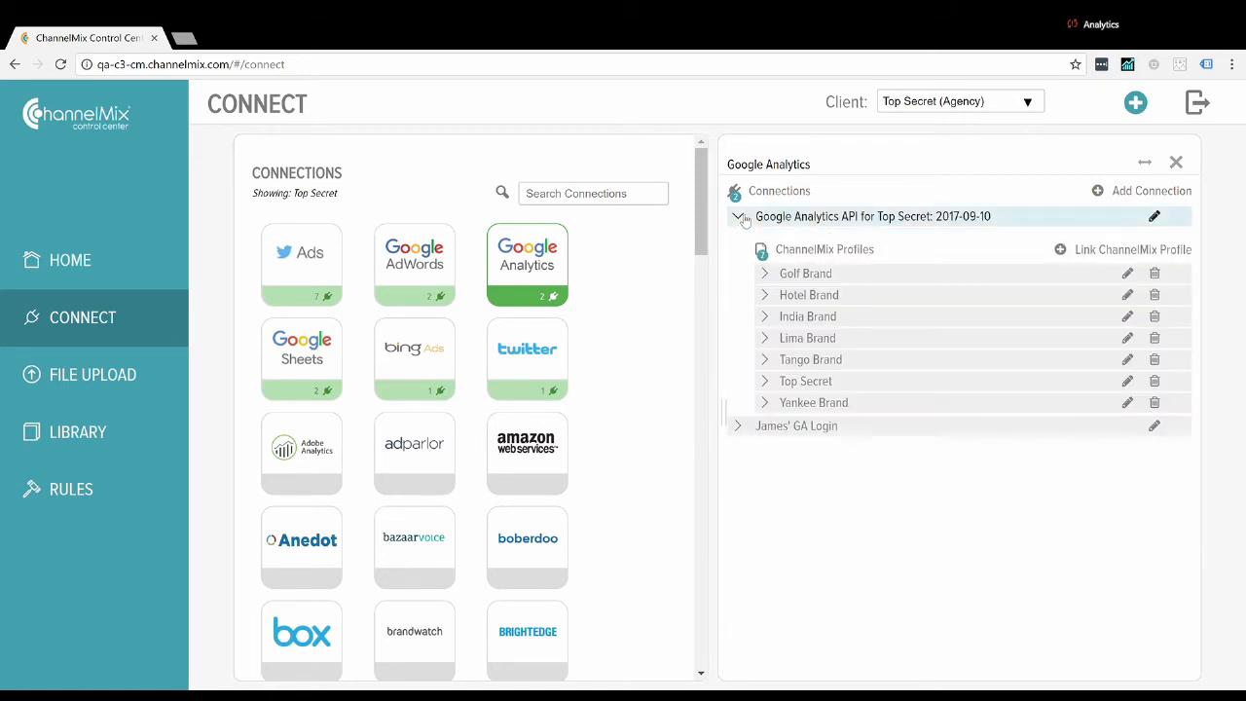
{"action": "left_click", "coordinate": [771, 299]}
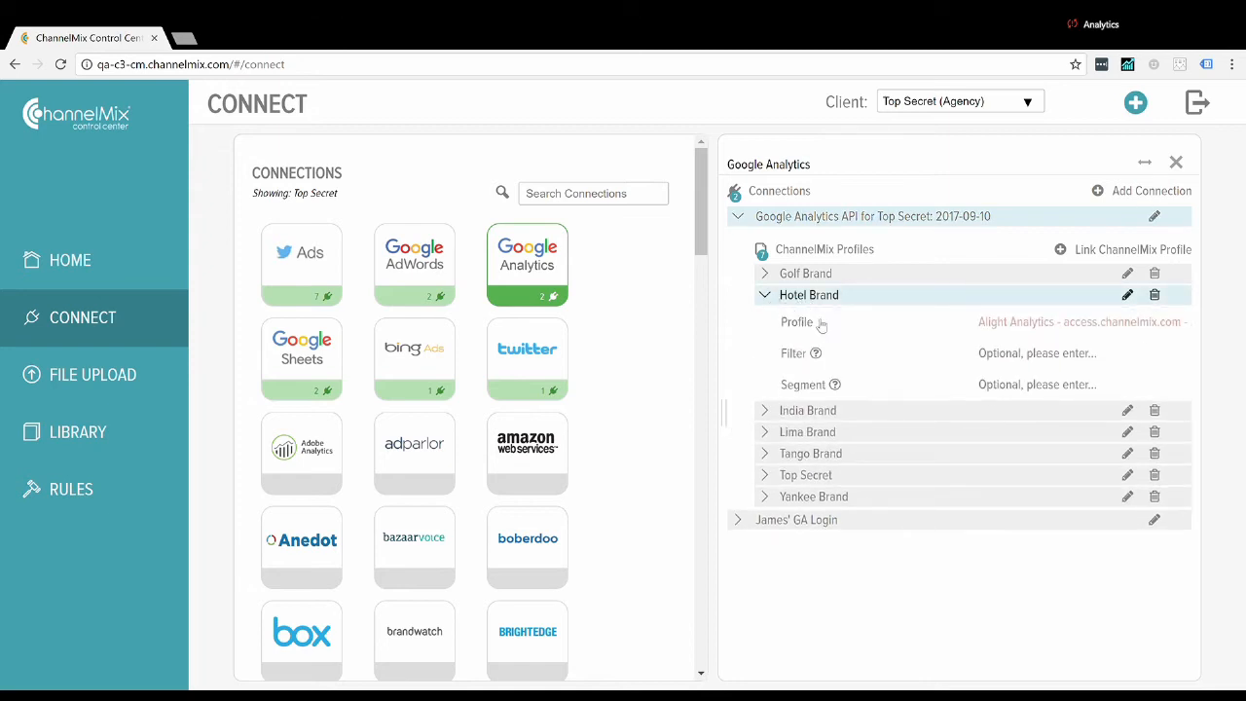
{"action": "left_click", "coordinate": [988, 325]}
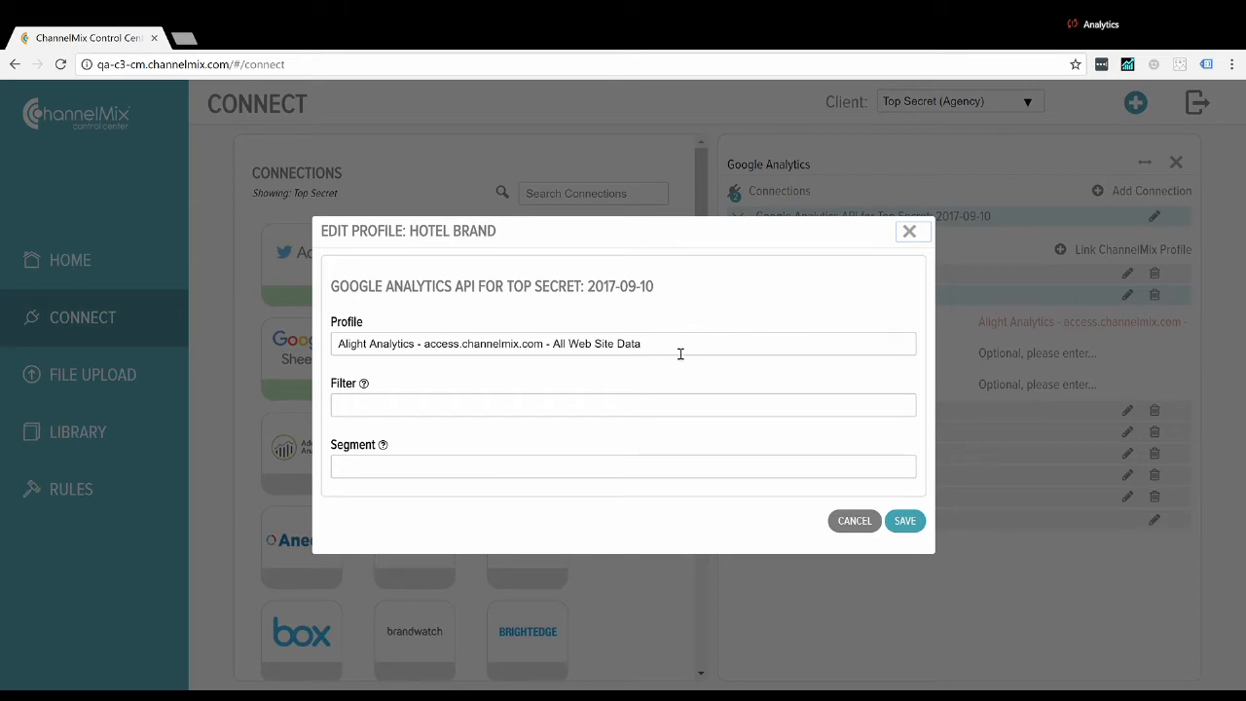
{"action": "left_click", "coordinate": [523, 353]}
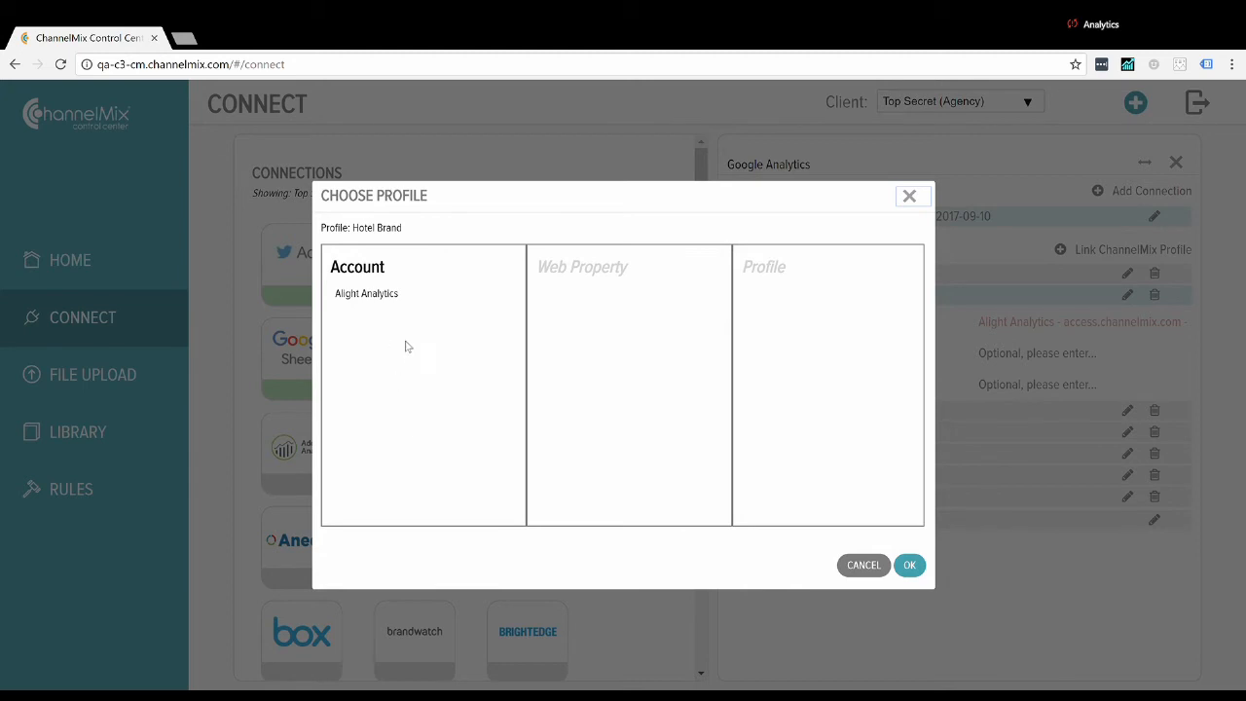
{"action": "left_click", "coordinate": [381, 301]}
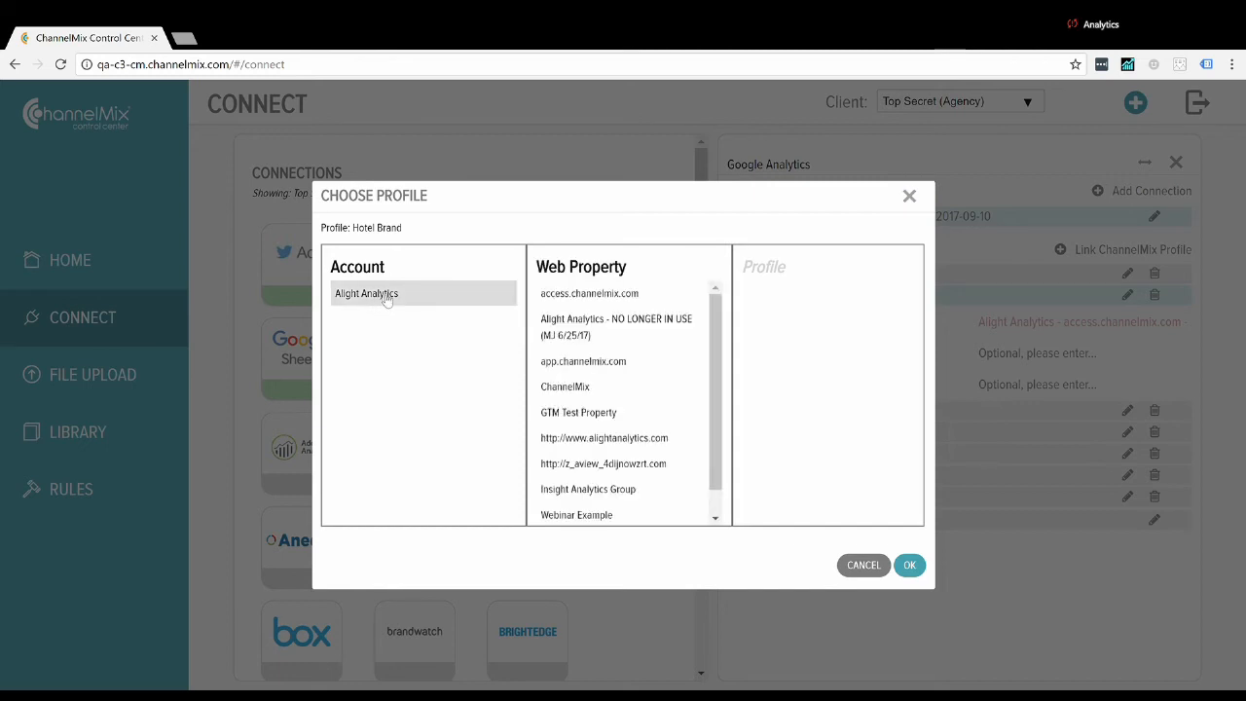
{"action": "left_click", "coordinate": [587, 301]}
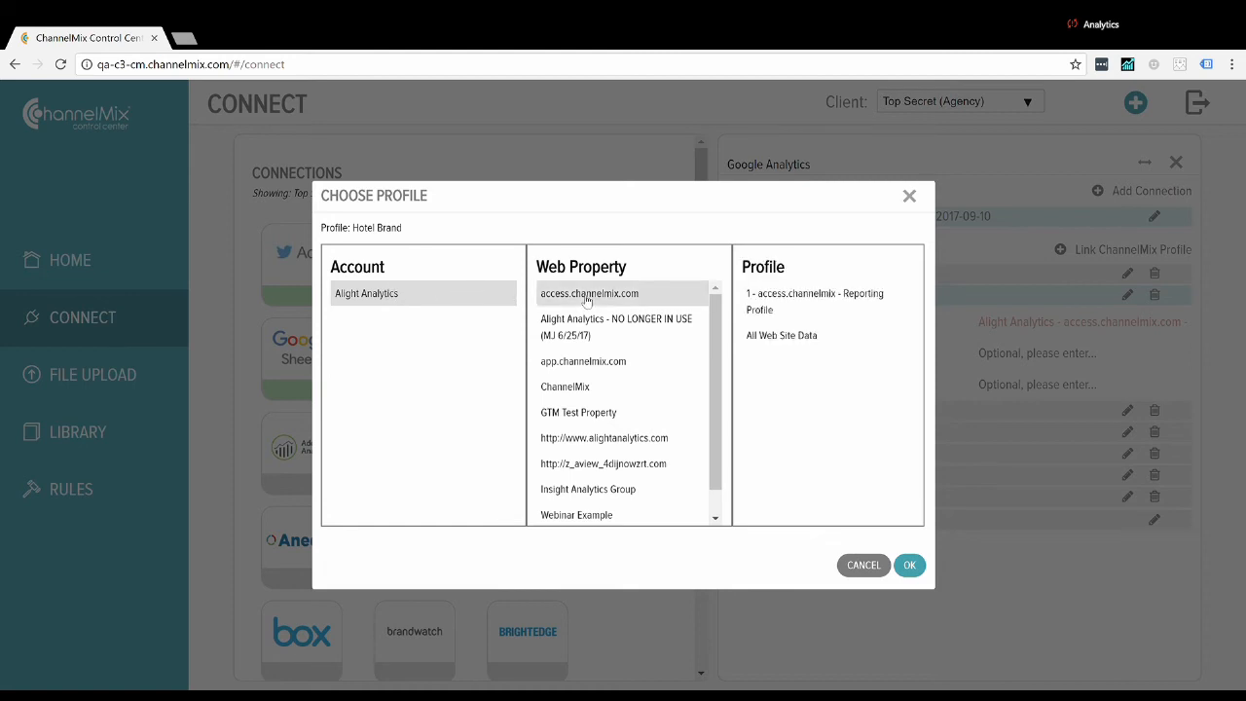
{"action": "left_click", "coordinate": [804, 308]}
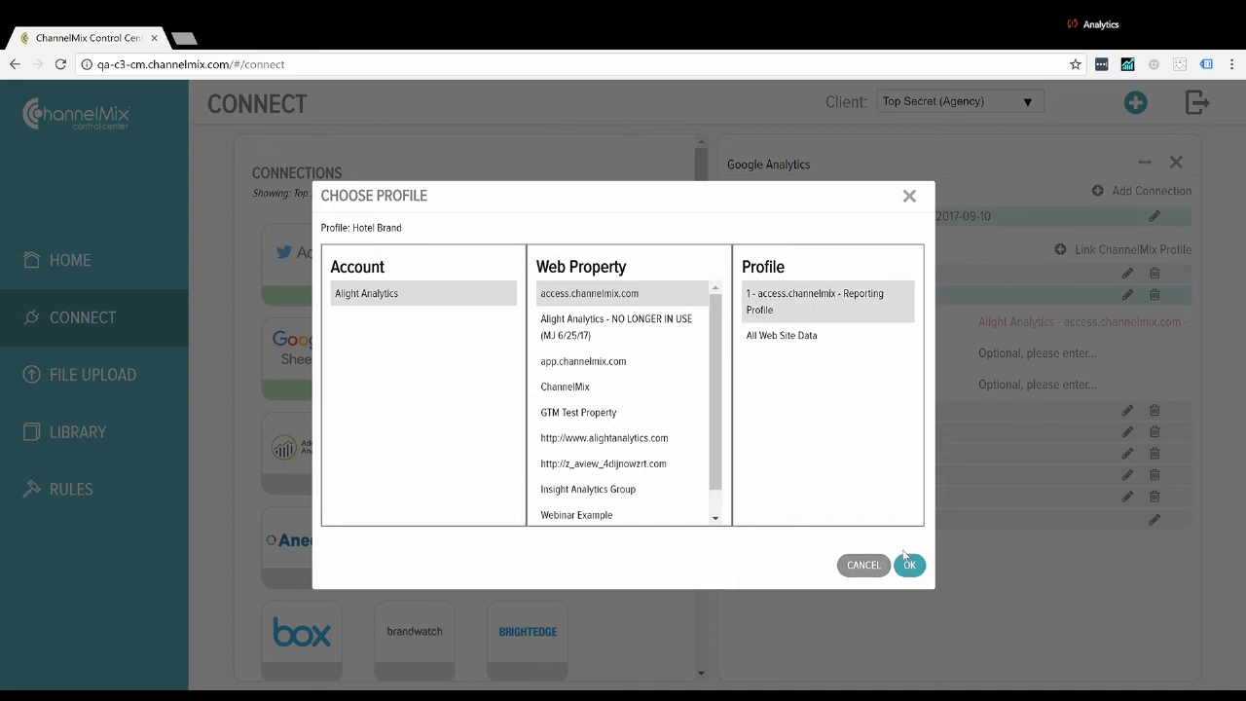
{"action": "left_click", "coordinate": [910, 565]}
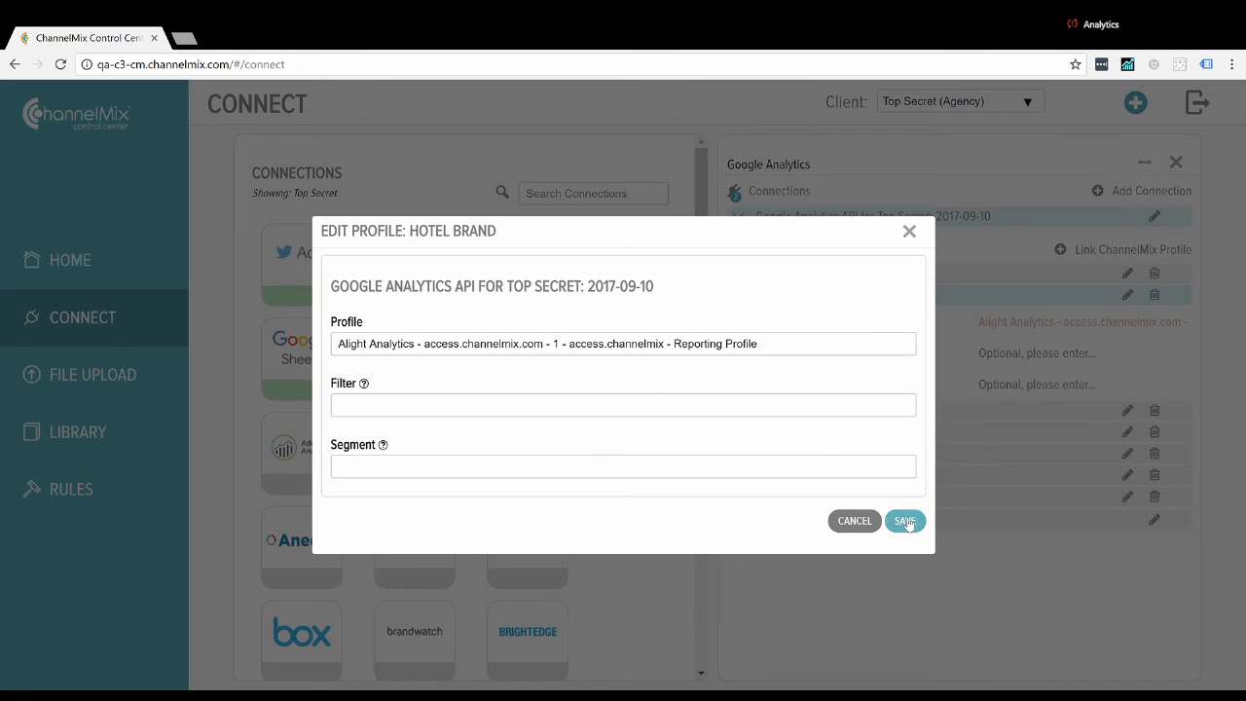
{"action": "left_click", "coordinate": [905, 521]}
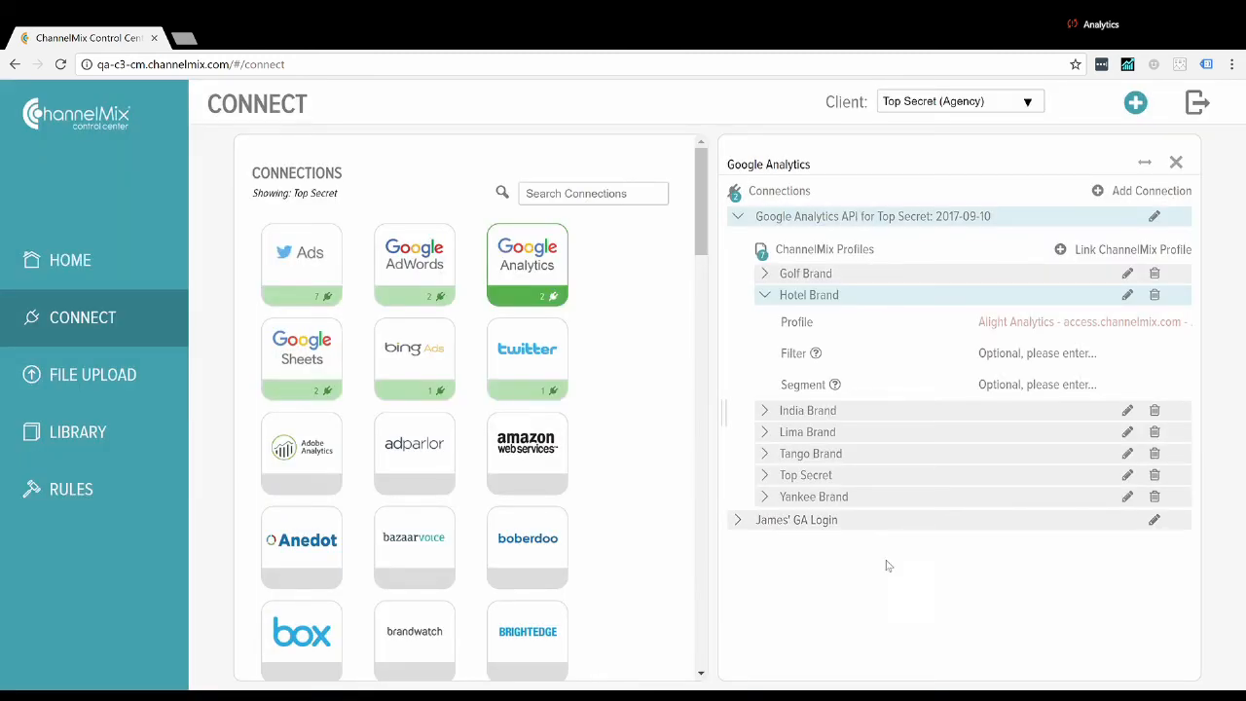